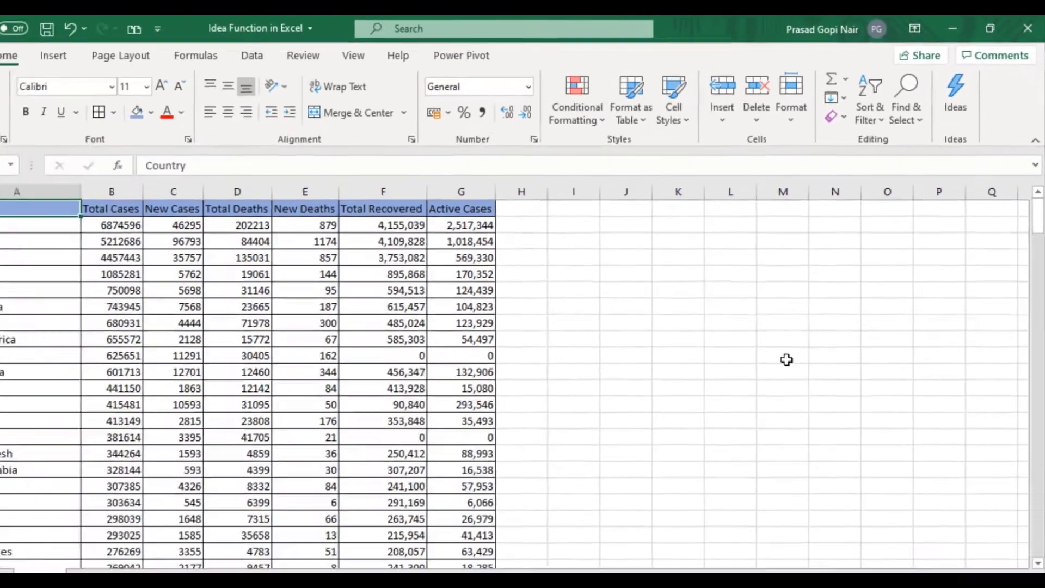
Step: Analyze the country data table with Ideas, starting from cell A1
{"action": "left_click", "coordinate": [787, 360]}
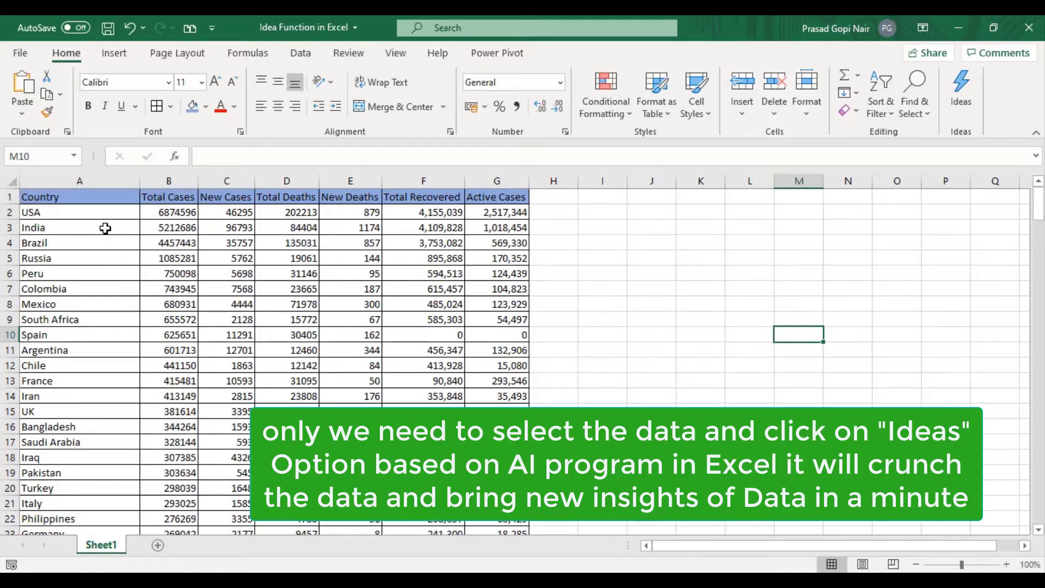
{"action": "left_click", "coordinate": [37, 195]}
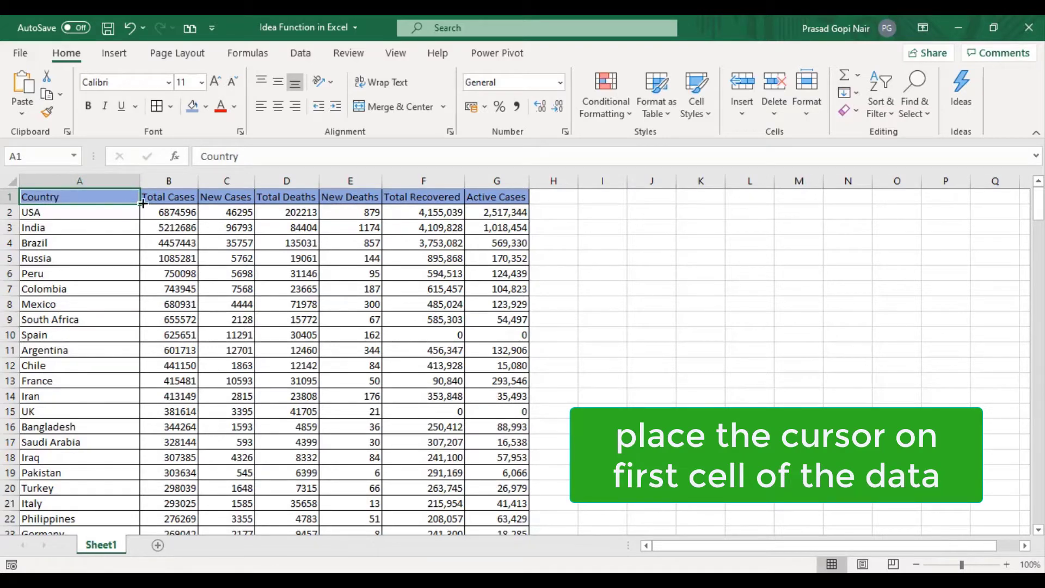
{"action": "left_click", "coordinate": [971, 108]}
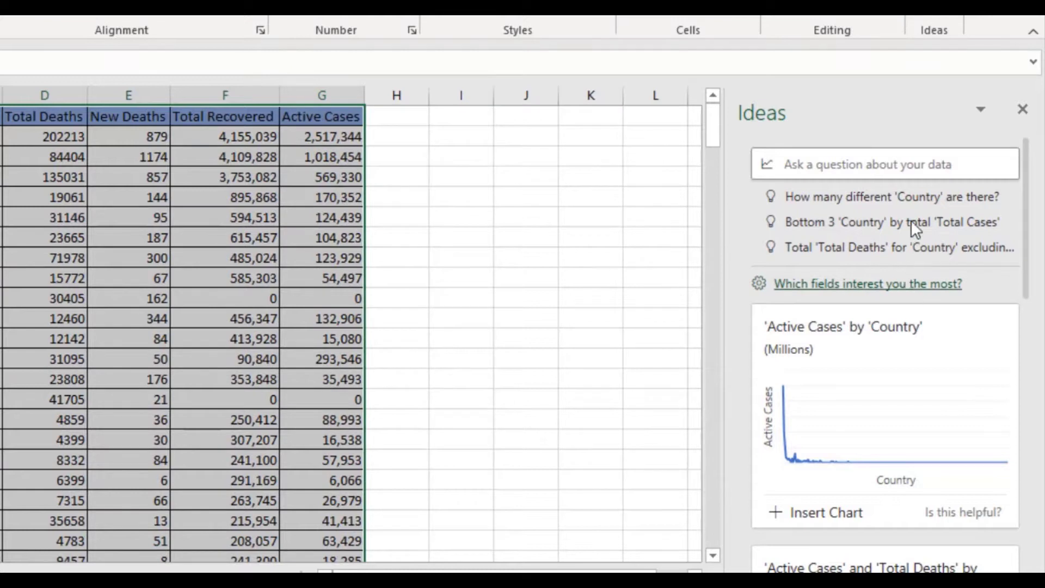
Step: Review the suggestions in Ideas and expand the list to show all results
{"action": "left_click_drag", "start_coordinate": [1025, 182], "coordinate": [1044, 359]}
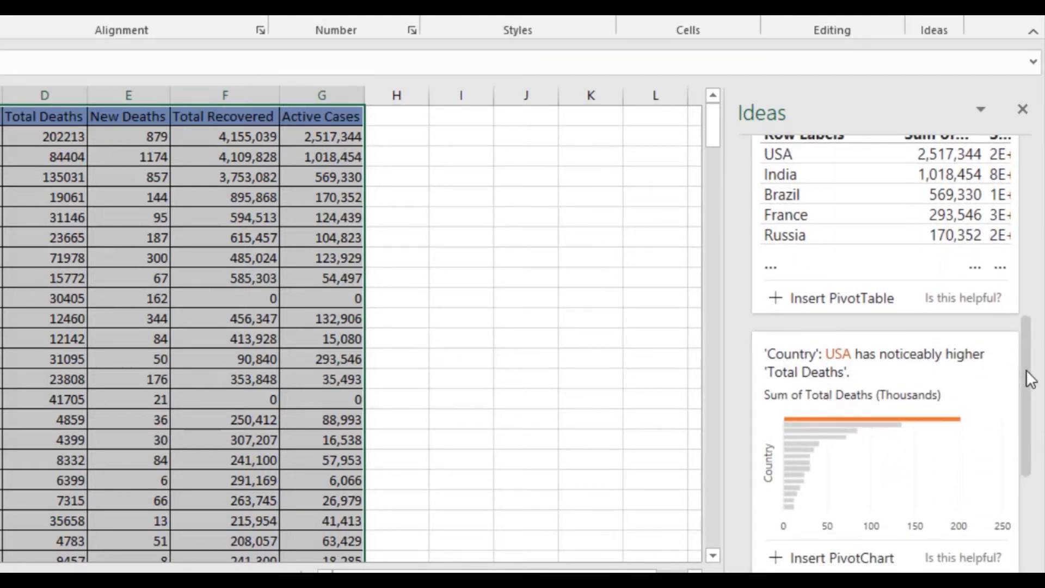
{"action": "left_click_drag", "start_coordinate": [1027, 370], "coordinate": [1027, 498]}
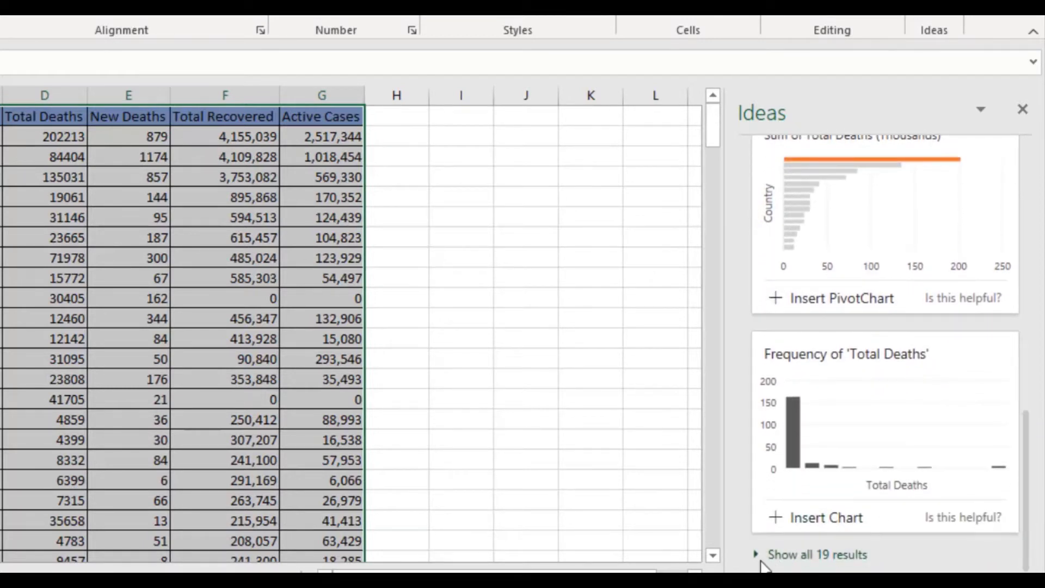
{"action": "left_click", "coordinate": [797, 563]}
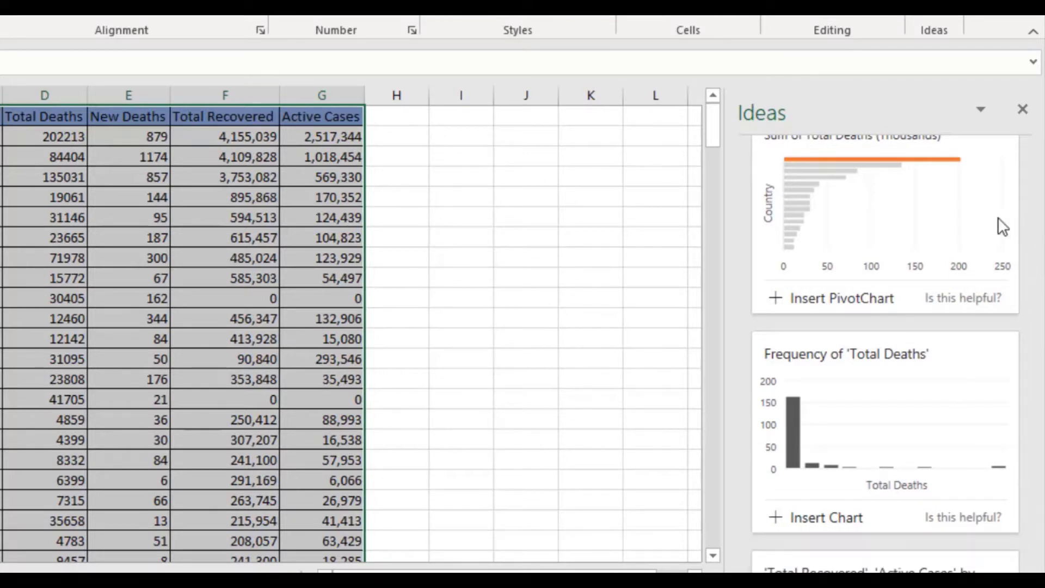
Step: Insert the suggested PivotChart of New Cases by Country that highlights India
{"action": "left_click_drag", "start_coordinate": [1031, 225], "coordinate": [1036, 299]}
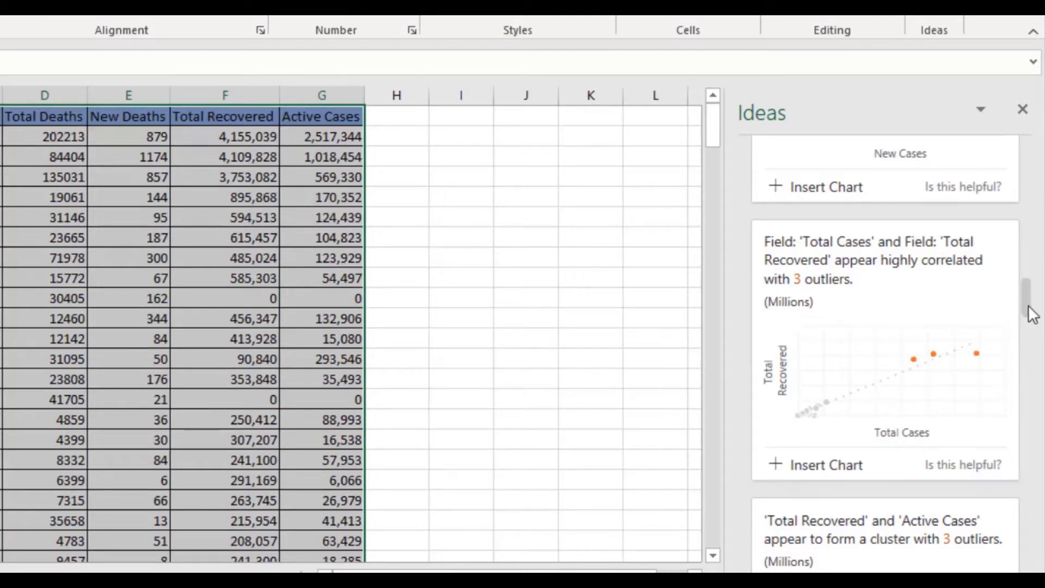
{"action": "scroll", "coordinate": [1028, 305], "scroll_direction": "down", "scroll_amount": 1}
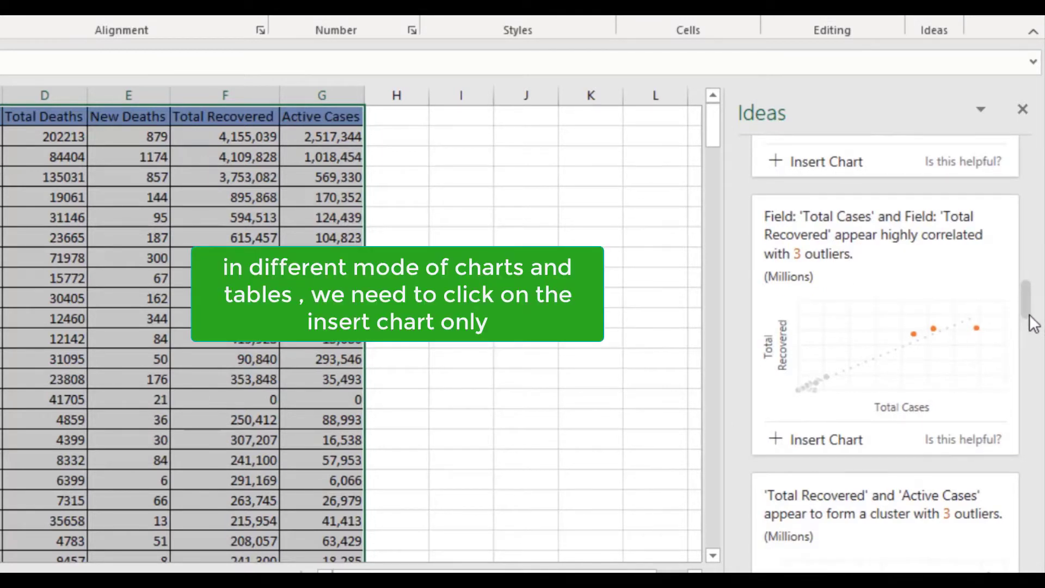
{"action": "scroll", "coordinate": [1028, 330], "scroll_direction": "down", "scroll_amount": 5}
{"action": "left_click_drag", "start_coordinate": [1032, 338], "coordinate": [1037, 512]}
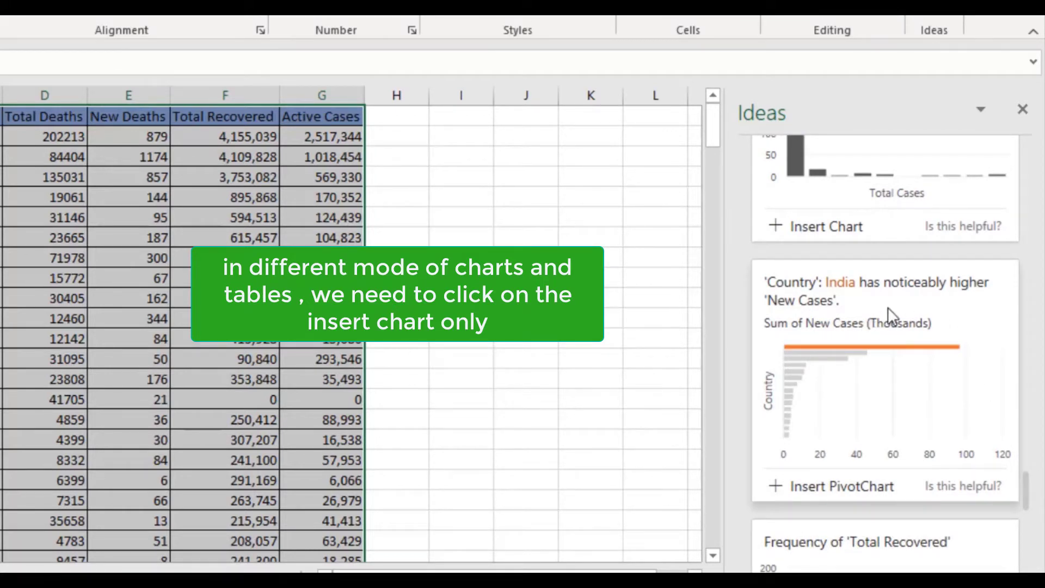
{"action": "left_click", "coordinate": [773, 490]}
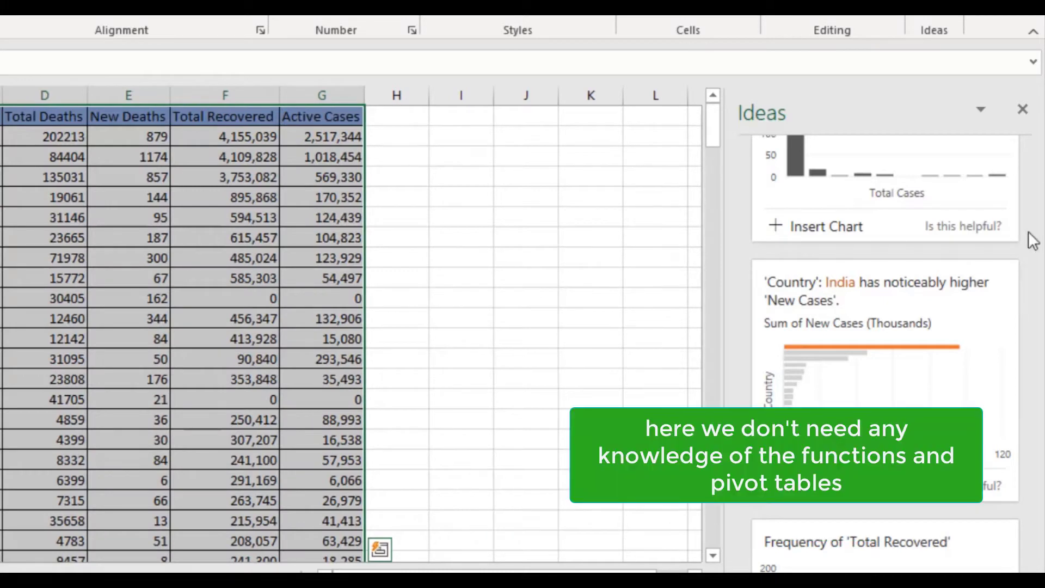
Step: Insert the suggested "Frequency of 'Total Recovered'" chart and move it higher on the sheet
{"action": "left_click_drag", "start_coordinate": [1025, 486], "coordinate": [1024, 516]}
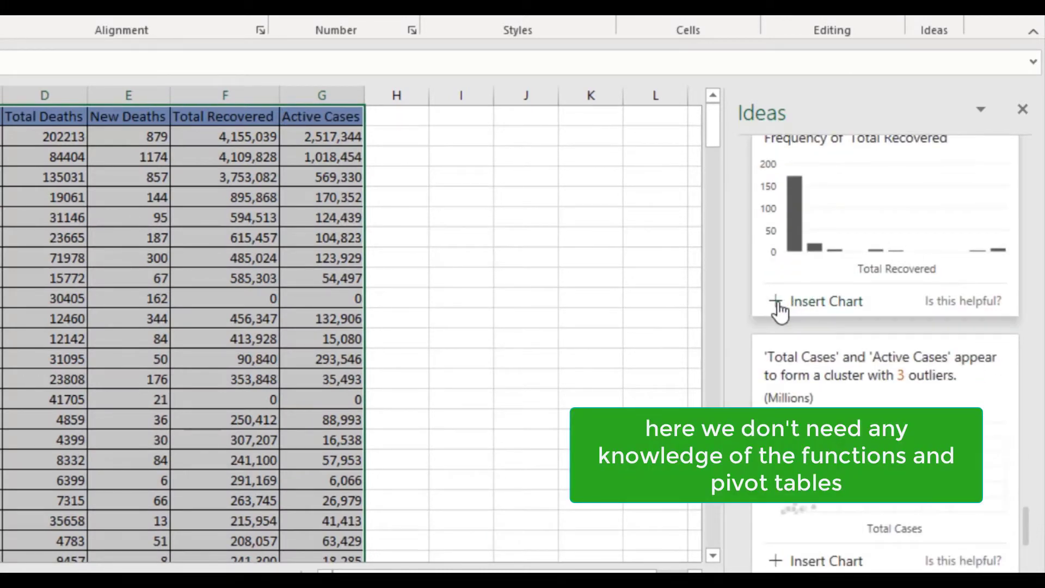
{"action": "left_click", "coordinate": [776, 302]}
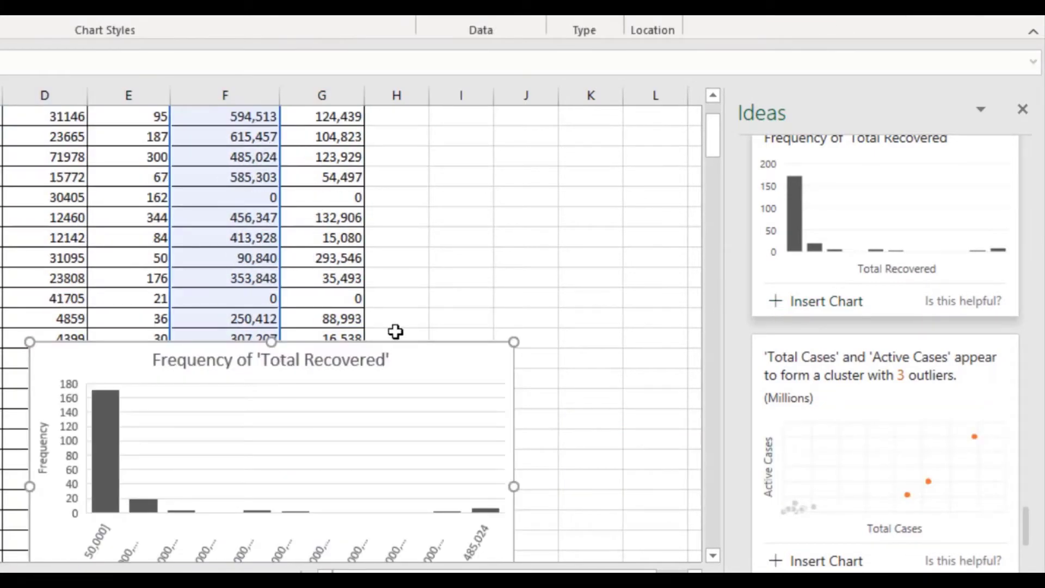
{"action": "left_click_drag", "start_coordinate": [413, 344], "coordinate": [436, 228]}
{"action": "mouse_move", "coordinate": [134, 316]}
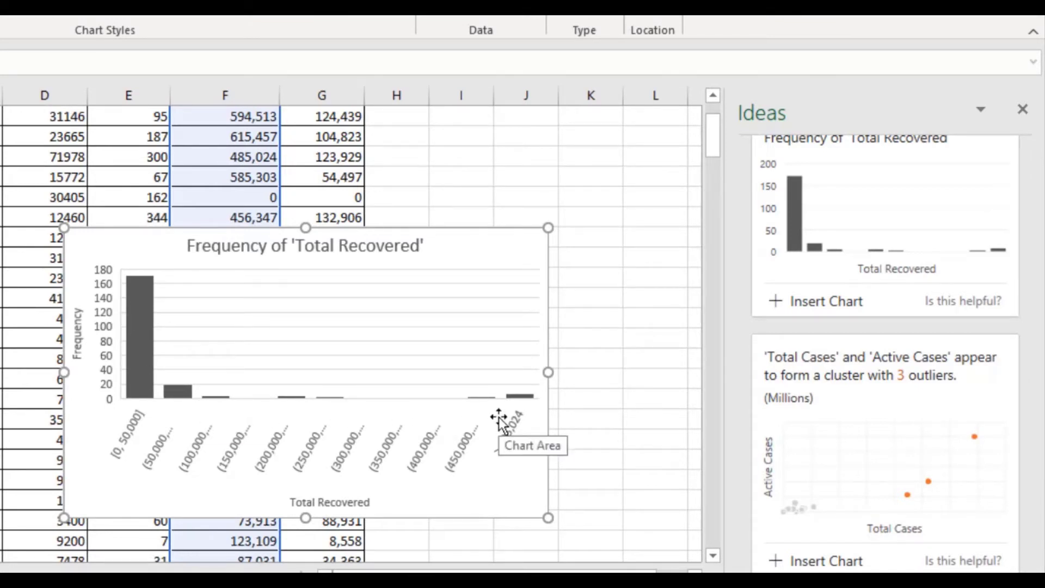
Step: Delete the "Frequency of 'Total Recovered'" chart from the sheet
{"action": "left_click", "coordinate": [541, 266]}
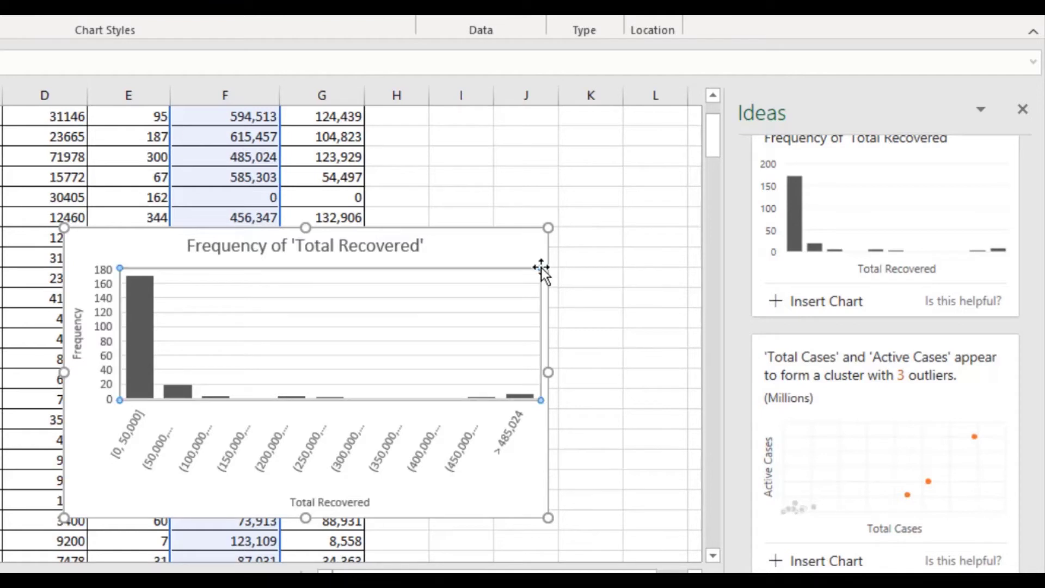
{"action": "left_click", "coordinate": [513, 227]}
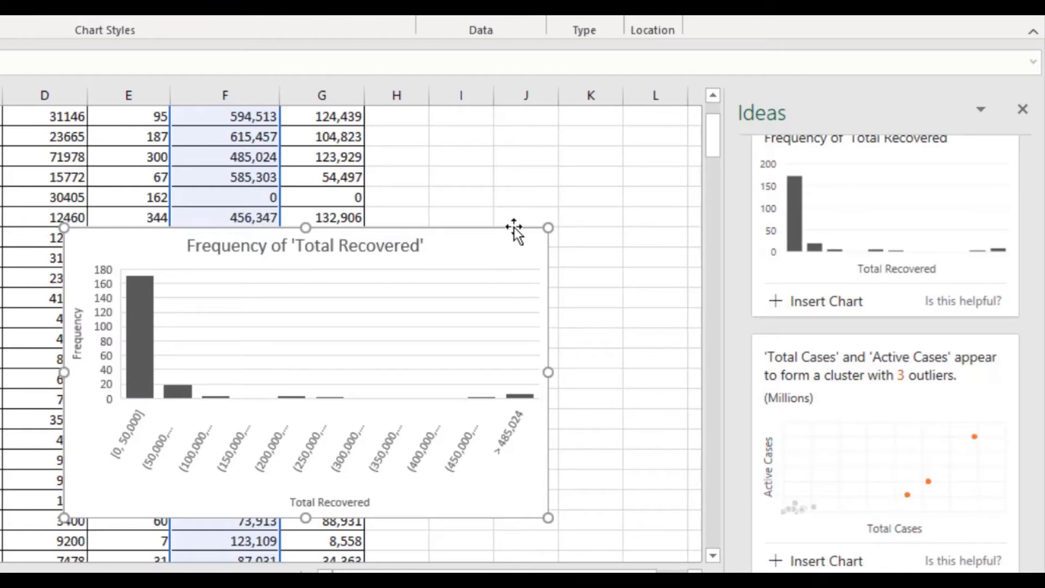
{"action": "key", "text": "Delete"}
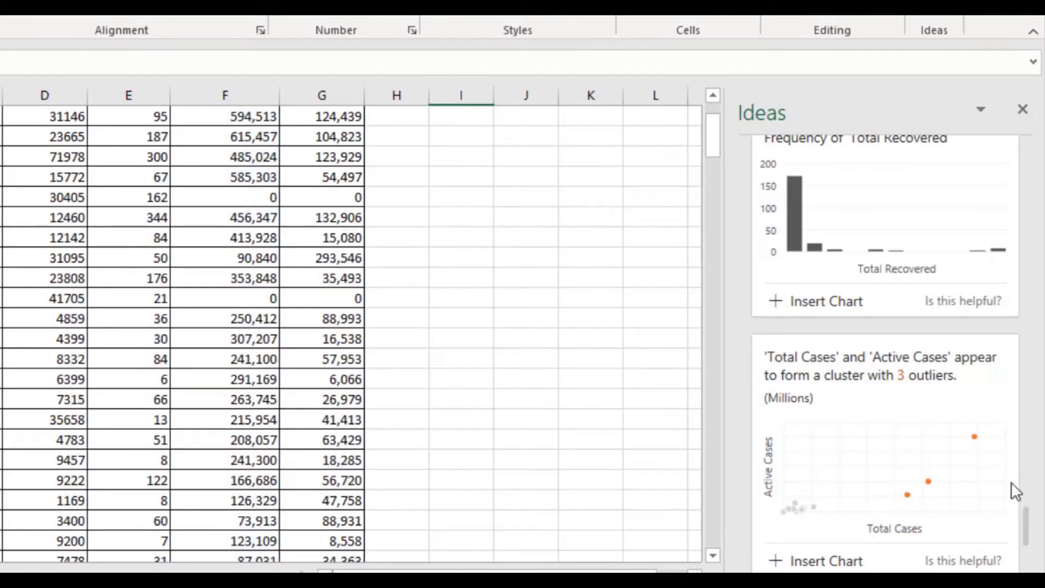
Step: Ask Ideas the question "new cases in india" about the data
{"action": "left_click_drag", "start_coordinate": [1024, 517], "coordinate": [1041, 118]}
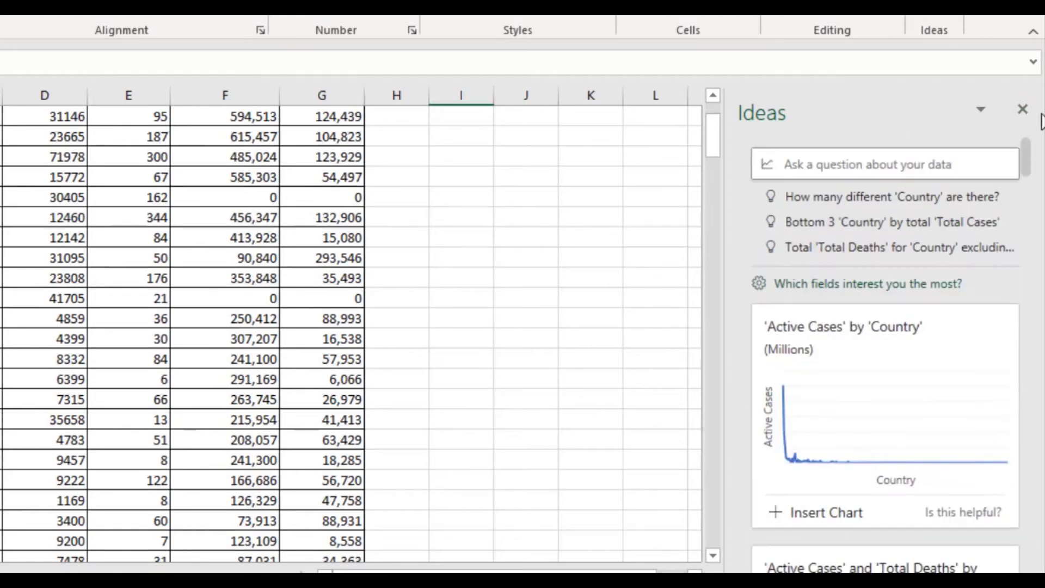
{"action": "left_click", "coordinate": [873, 164]}
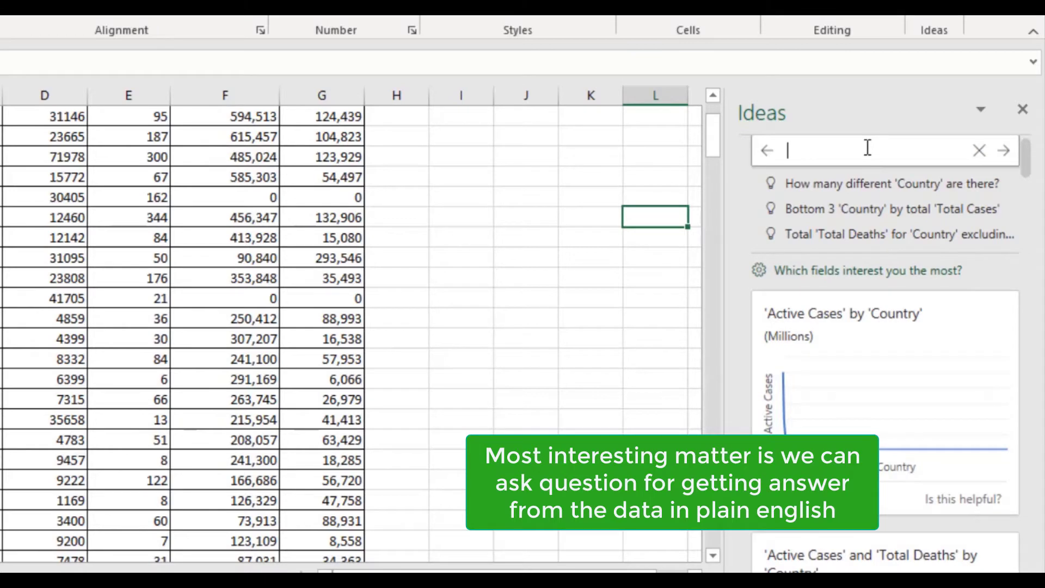
{"action": "type", "text": "new"}
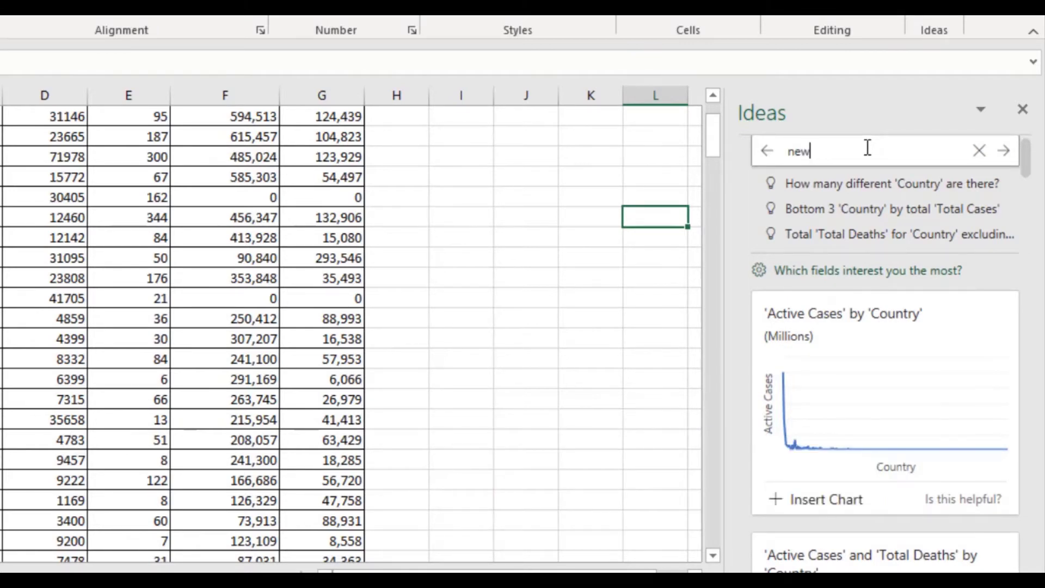
{"action": "type", "text": " cases"}
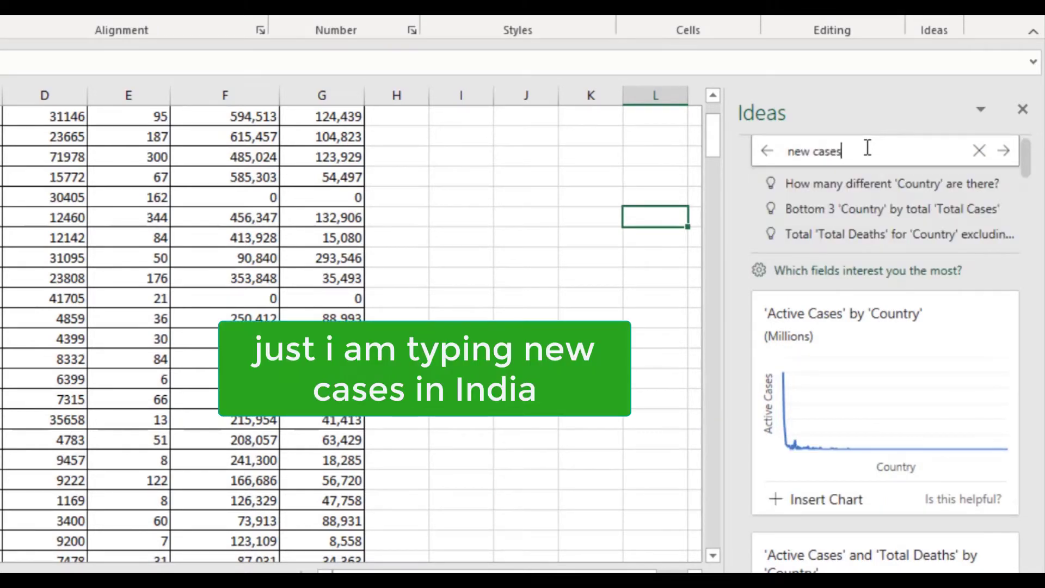
{"action": "type", "text": " in india"}
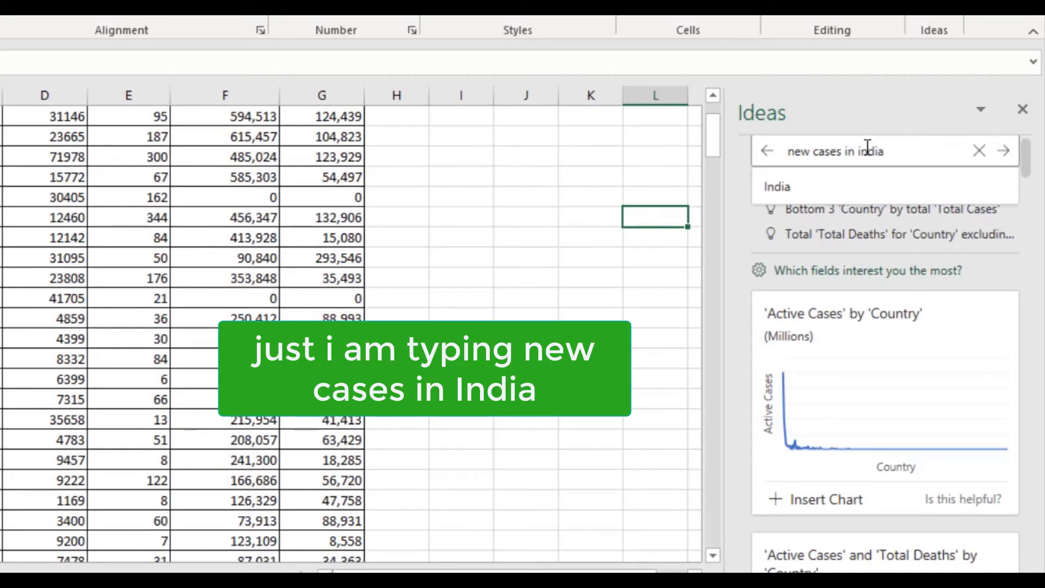
{"action": "key", "text": "Return"}
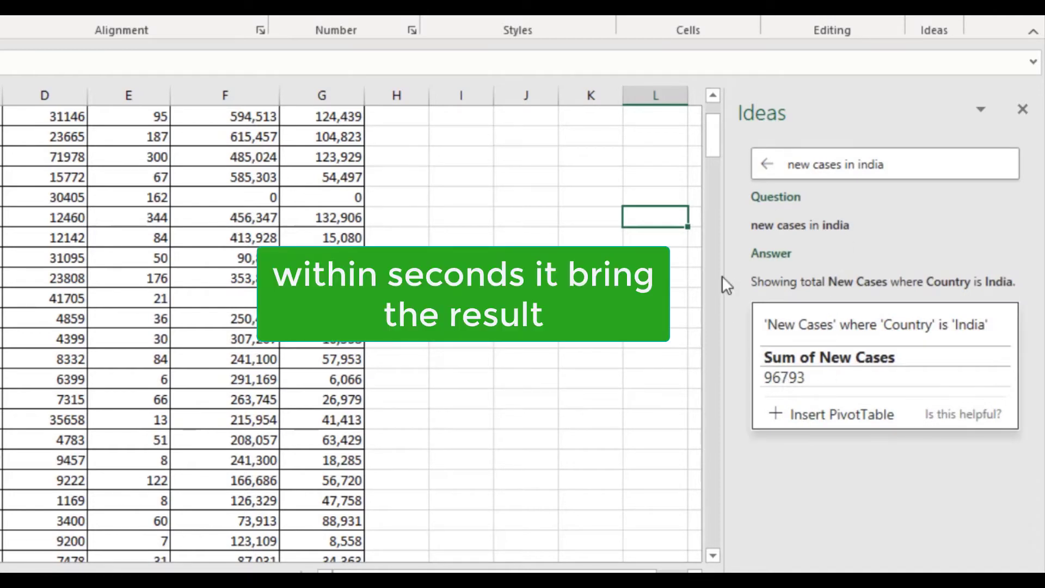
Step: Replace the Ideas question with "death in brazil" and submit it
{"action": "left_click_drag", "start_coordinate": [709, 117], "coordinate": [710, 103]}
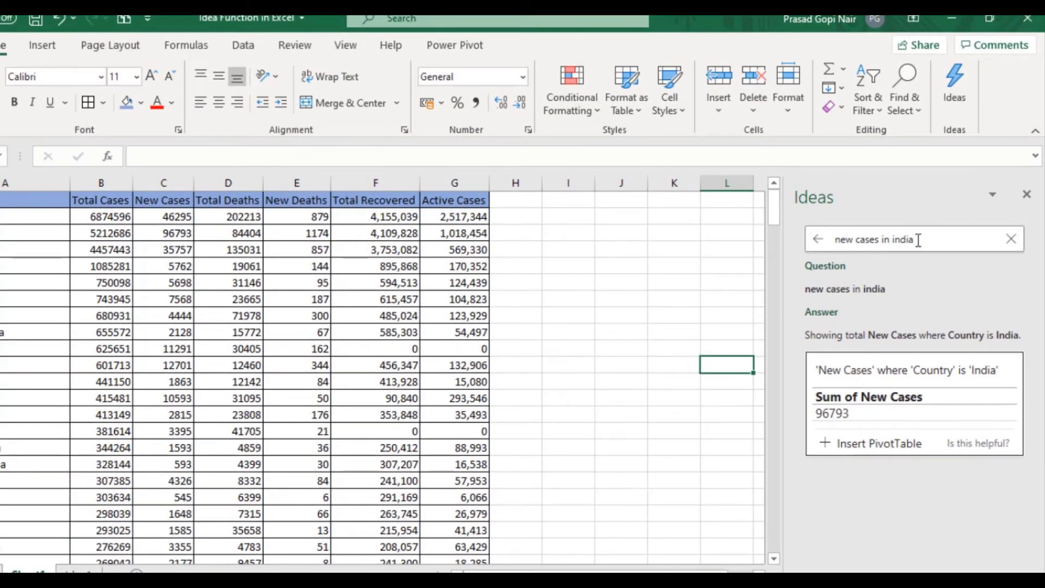
{"action": "left_click", "coordinate": [917, 239]}
{"action": "key", "text": "BackSpace"}
{"action": "key", "text": "BackSpace"}
{"action": "key", "text": "BackSpace"}
{"action": "key", "text": "BackSpace"}
{"action": "key", "text": "BackSpace"}
{"action": "key", "text": "BackSpace"}
{"action": "key", "text": "BackSpace"}
{"action": "key", "text": "BackSpace"}
{"action": "key", "text": "BackSpace"}
{"action": "key", "text": "BackSpace"}
{"action": "key", "text": "BackSpace"}
{"action": "key", "text": "BackSpace"}
{"action": "key", "text": "BackSpace"}
{"action": "key", "text": "BackSpace"}
{"action": "key", "text": "BackSpace"}
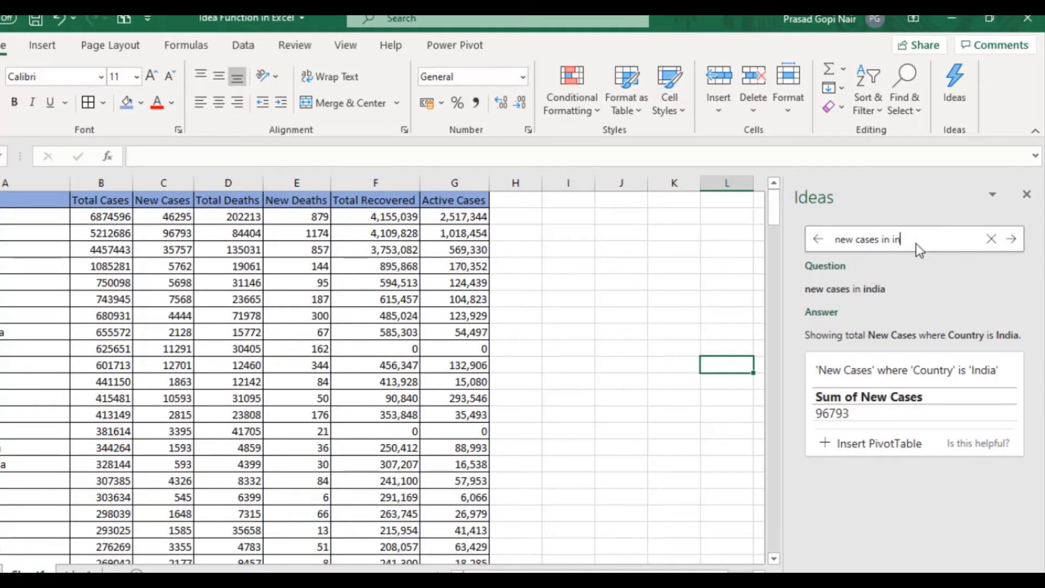
{"action": "key", "text": "BackSpace"}
{"action": "key", "text": "BackSpace"}
{"action": "key", "text": "BackSpace"}
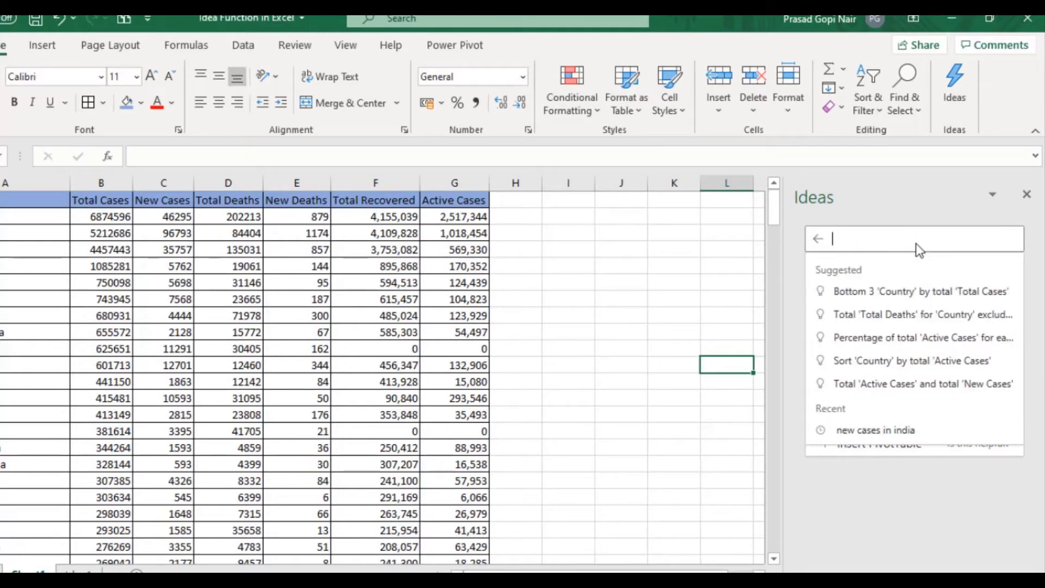
{"action": "type", "text": "death i"}
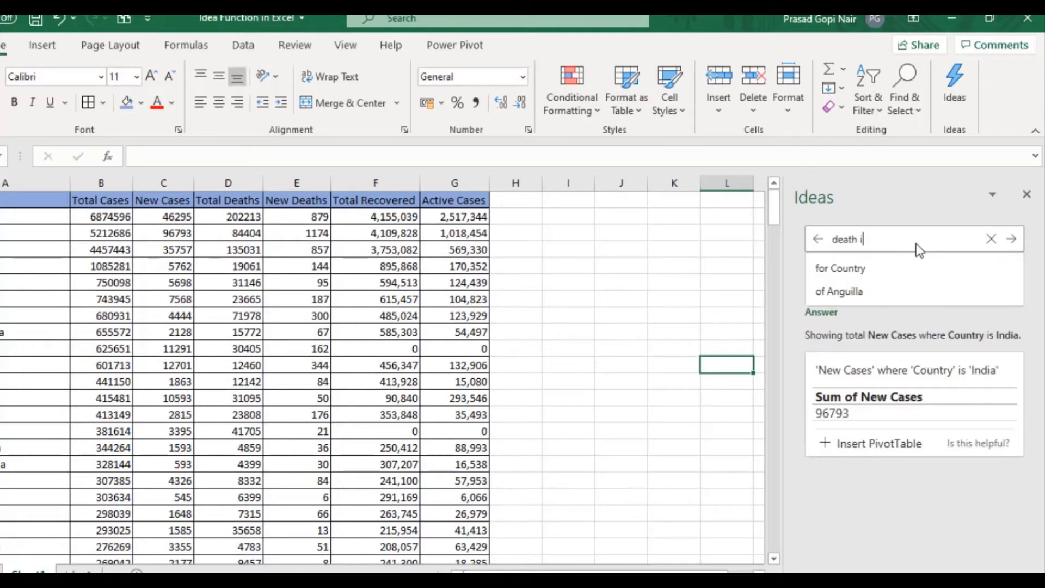
{"action": "type", "text": "n brazil"}
{"action": "key", "text": "Return"}
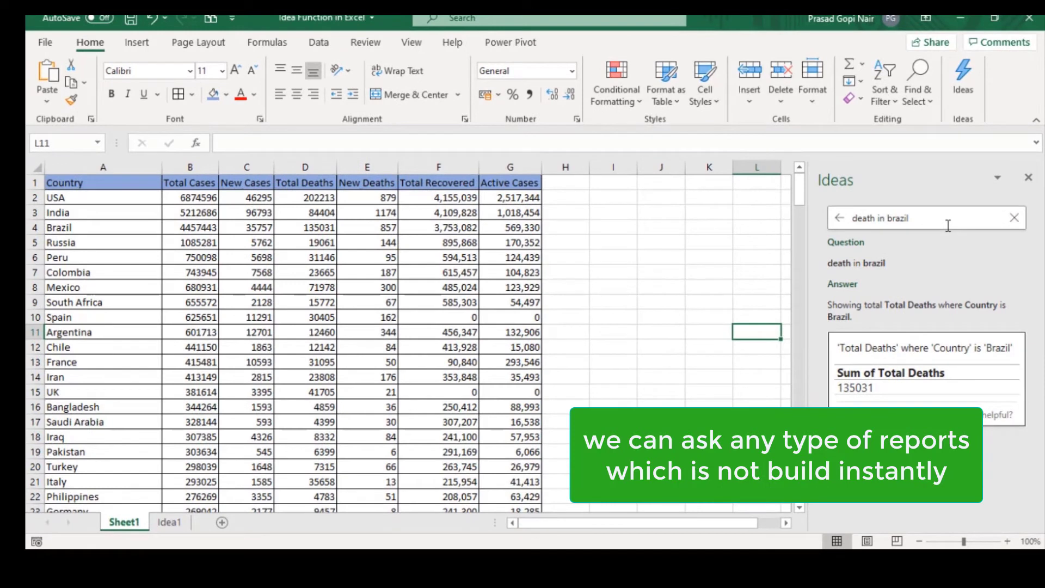
Step: Replace the Ideas question with "top 10 countries with new cases" and submit it
{"action": "left_click", "coordinate": [948, 225]}
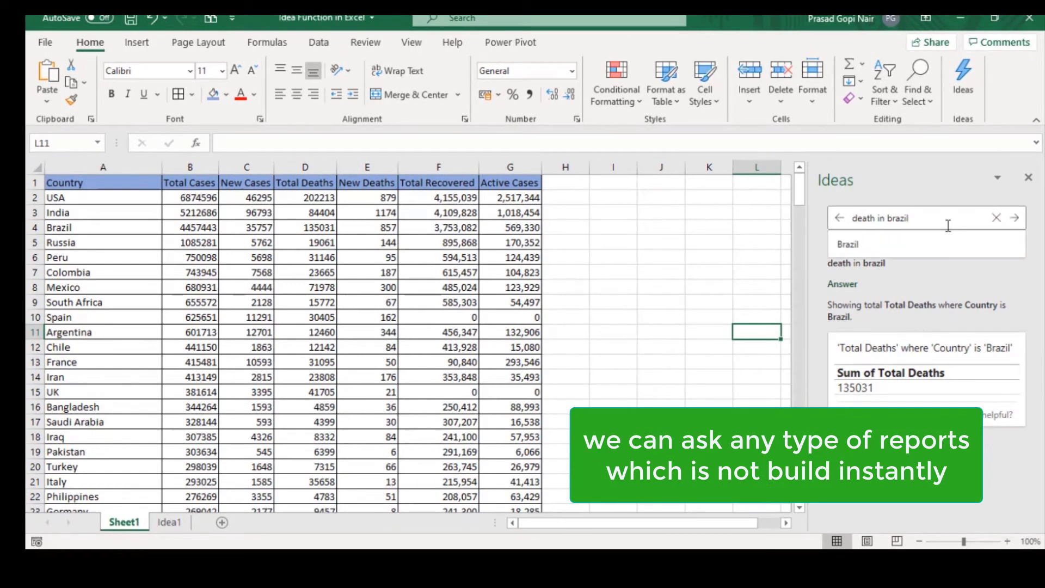
{"action": "key", "text": "BackSpace"}
{"action": "key", "text": "BackSpace"}
{"action": "key", "text": "BackSpace"}
{"action": "key", "text": "BackSpace"}
{"action": "key", "text": "BackSpace"}
{"action": "key", "text": "BackSpace"}
{"action": "key", "text": "BackSpace"}
{"action": "key", "text": "BackSpace"}
{"action": "key", "text": "BackSpace"}
{"action": "key", "text": "BackSpace"}
{"action": "key", "text": "BackSpace"}
{"action": "key", "text": "BackSpace"}
{"action": "key", "text": "BackSpace"}
{"action": "key", "text": "BackSpace"}
{"action": "key", "text": "BackSpace"}
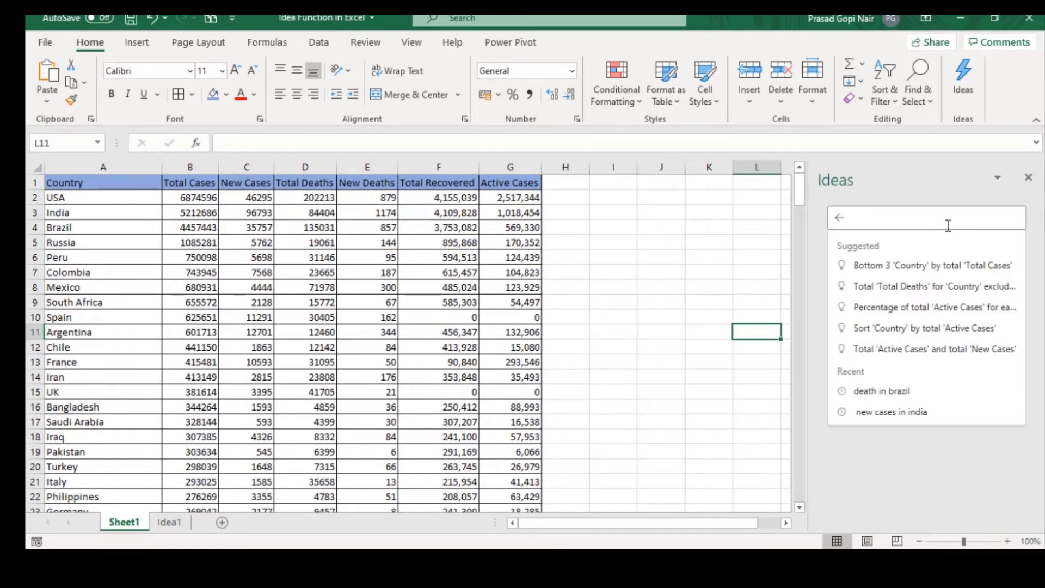
{"action": "type", "text": "top 10"}
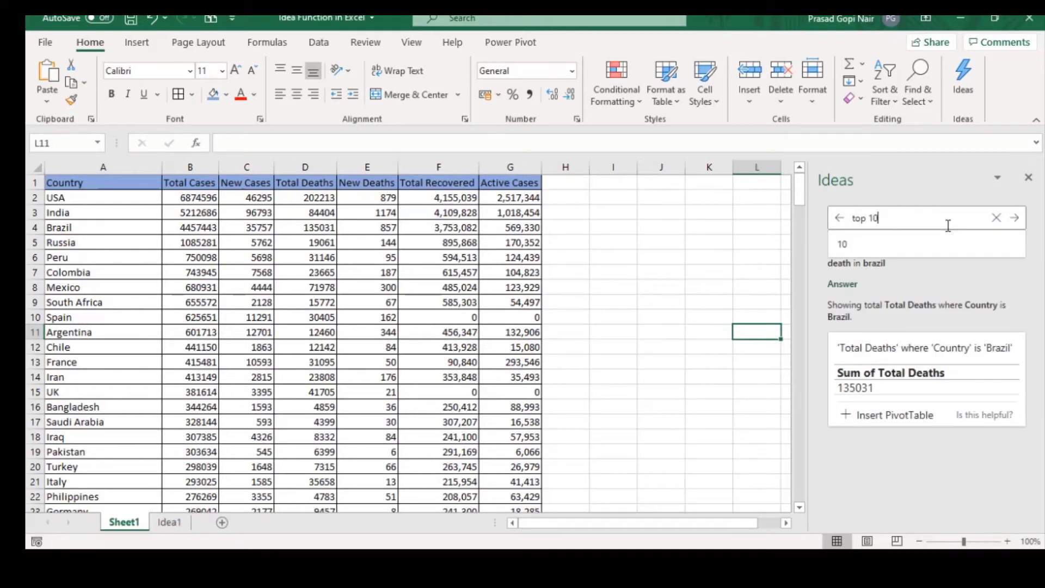
{"action": "type", "text": " cou"}
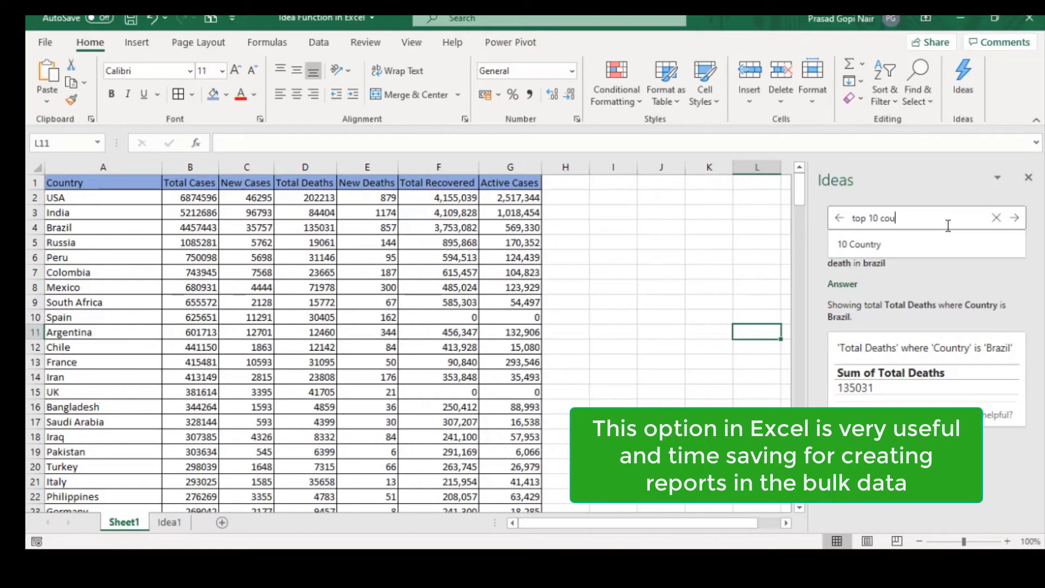
{"action": "type", "text": "ntries"}
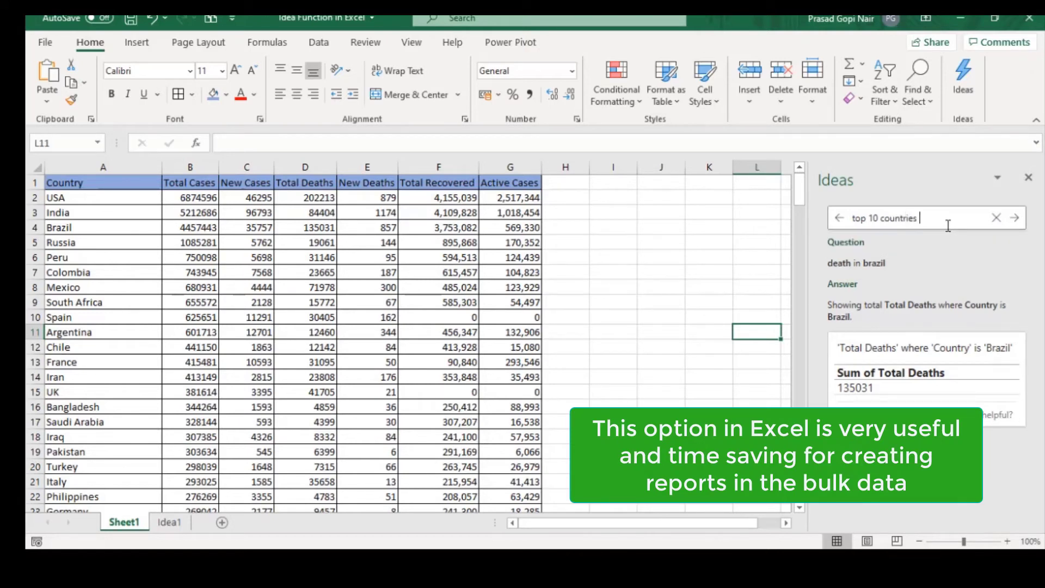
{"action": "type", "text": " with"}
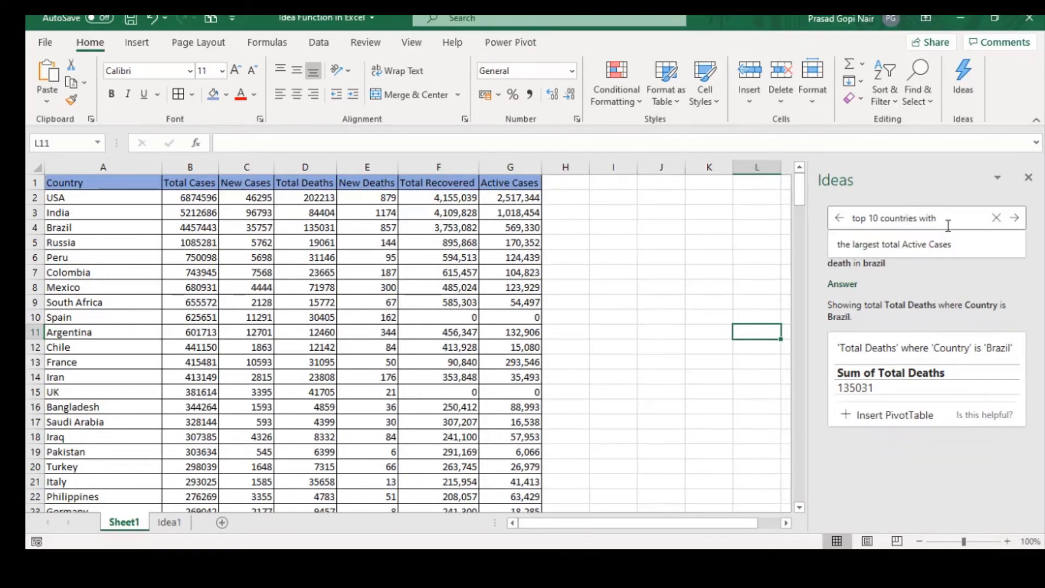
{"action": "type", "text": " new"}
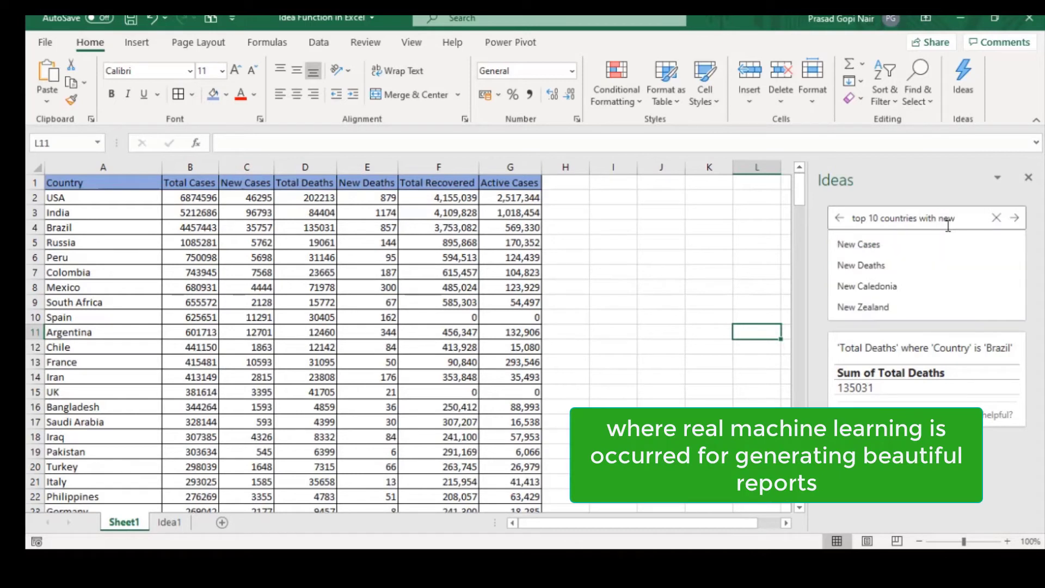
{"action": "type", "text": "ca"}
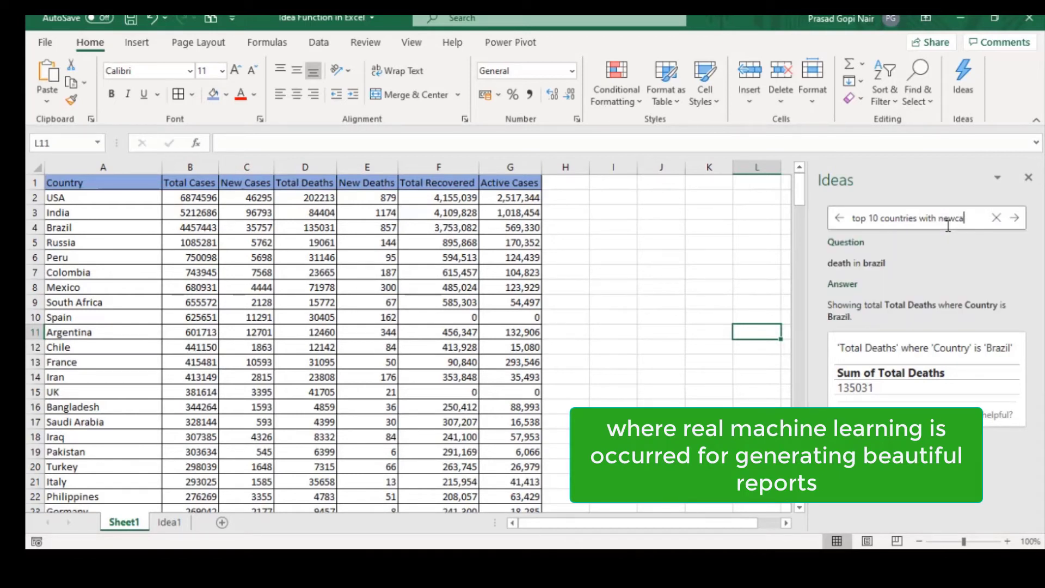
{"action": "type", "text": "ases"}
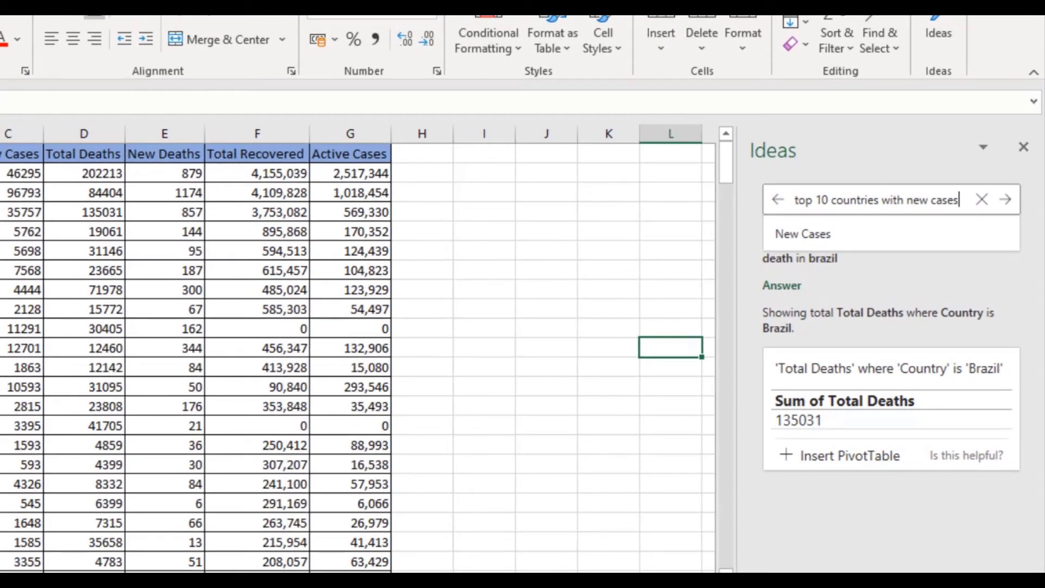
{"action": "left_click", "coordinate": [1005, 200]}
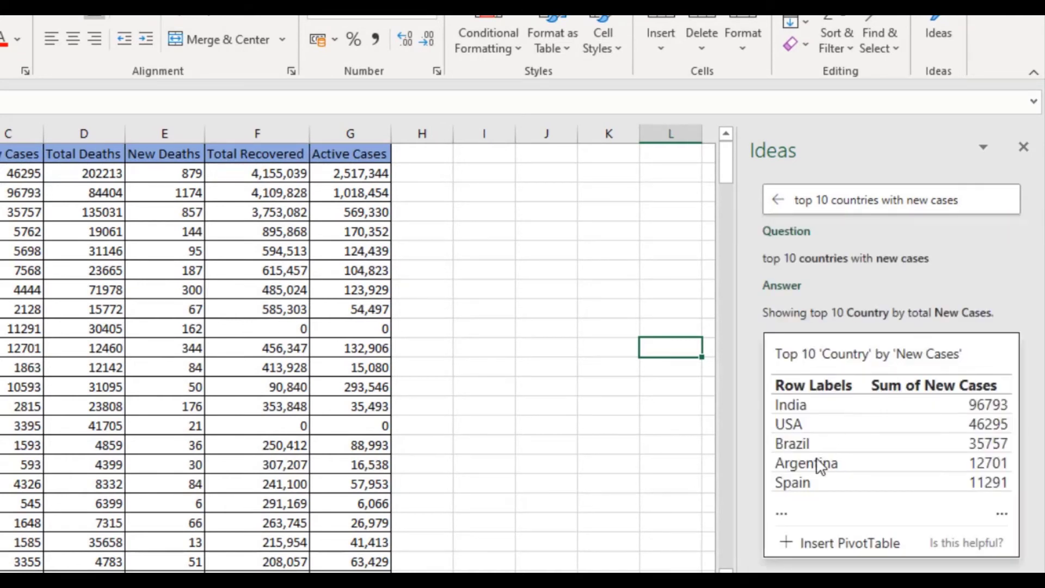
Step: Insert the suggested PivotTable of the top 10 countries by new cases, and return to Sheet1
{"action": "left_click", "coordinate": [810, 550]}
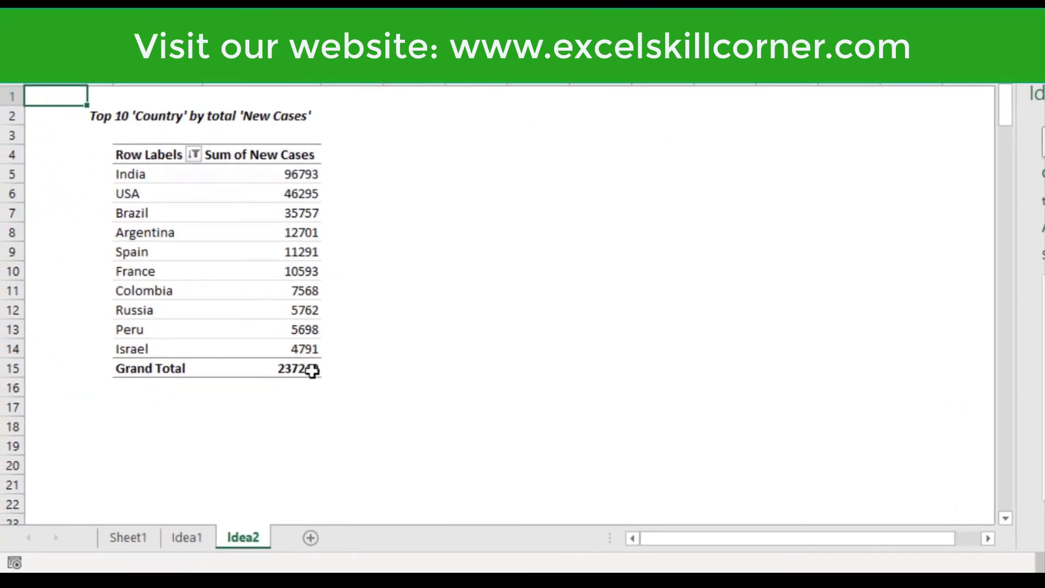
{"action": "left_click", "coordinate": [131, 538]}
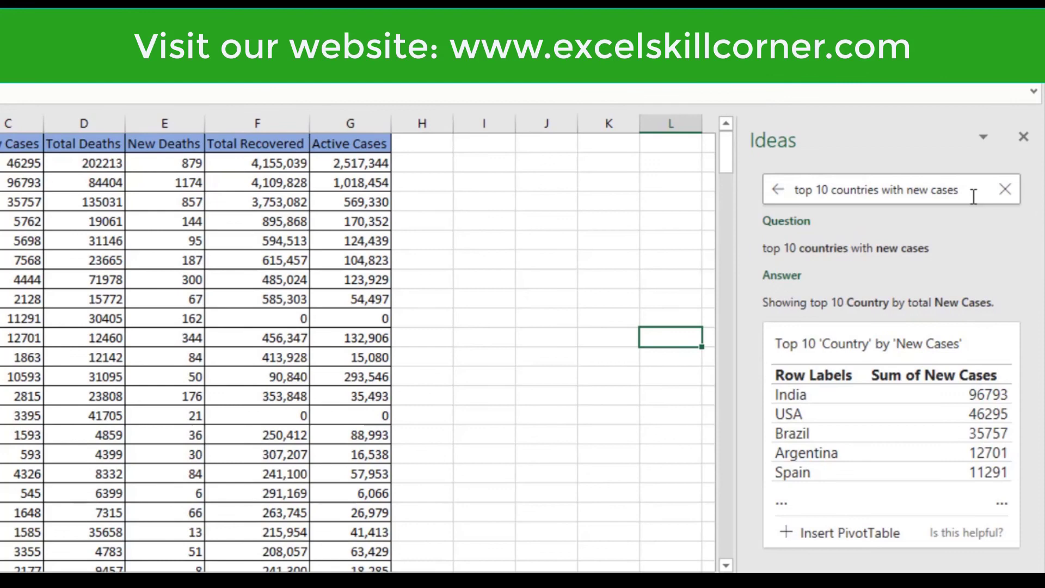
Step: Clear the previous Ideas question and ask "total recovered case in india" about the data
{"action": "left_click", "coordinate": [973, 196]}
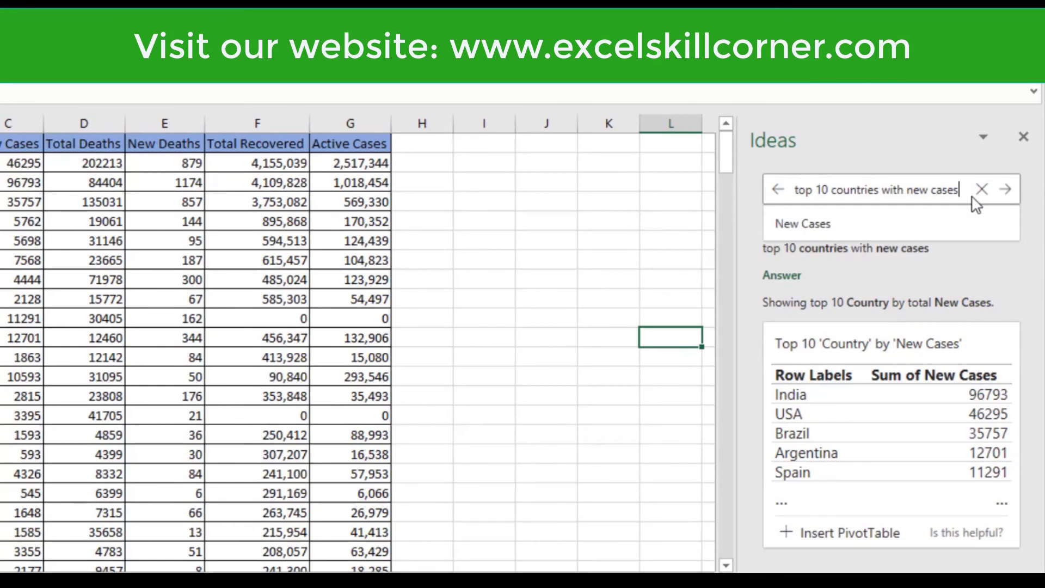
{"action": "key", "text": "BackSpace"}
{"action": "key", "text": "BackSpace"}
{"action": "key", "text": "BackSpace"}
{"action": "key", "text": "BackSpace"}
{"action": "key", "text": "BackSpace"}
{"action": "key", "text": "BackSpace"}
{"action": "key", "text": "BackSpace"}
{"action": "key", "text": "BackSpace"}
{"action": "key", "text": "BackSpace"}
{"action": "key", "text": "BackSpace"}
{"action": "key", "text": "BackSpace"}
{"action": "key", "text": "BackSpace"}
{"action": "key", "text": "BackSpace"}
{"action": "key", "text": "BackSpace"}
{"action": "key", "text": "BackSpace"}
{"action": "key", "text": "BackSpace"}
{"action": "key", "text": "BackSpace"}
{"action": "key", "text": "BackSpace"}
{"action": "key", "text": "BackSpace"}
{"action": "key", "text": "BackSpace"}
{"action": "type", "text": "t"}
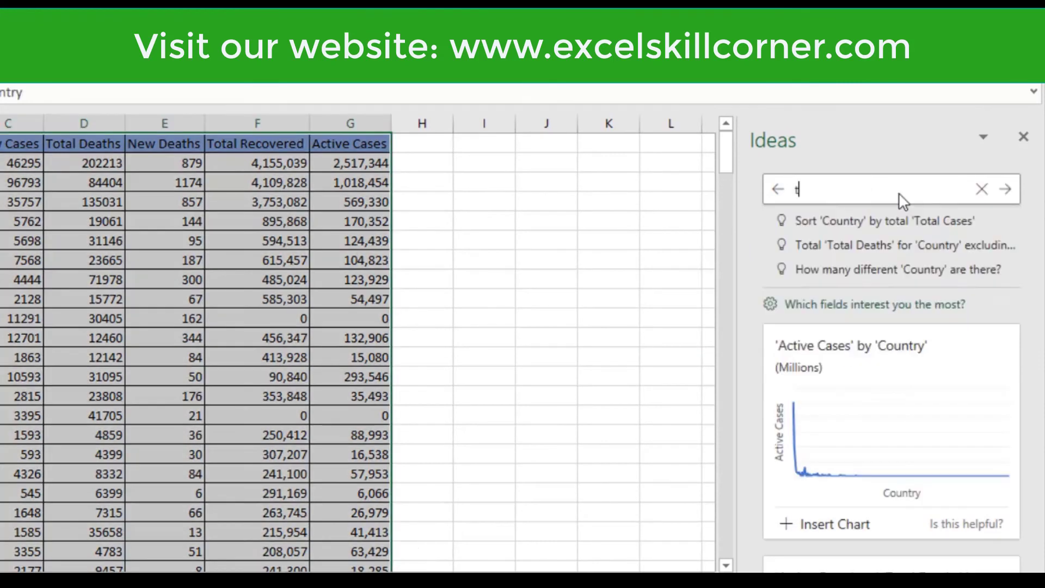
{"action": "type", "text": "otal recovered"}
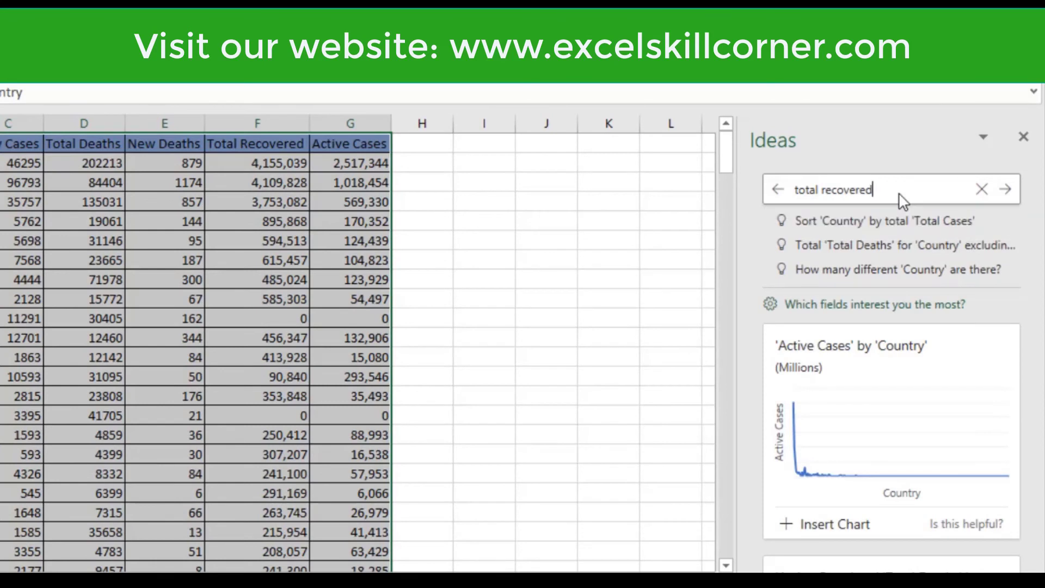
{"action": "type", "text": " case in india"}
{"action": "key", "text": "Return"}
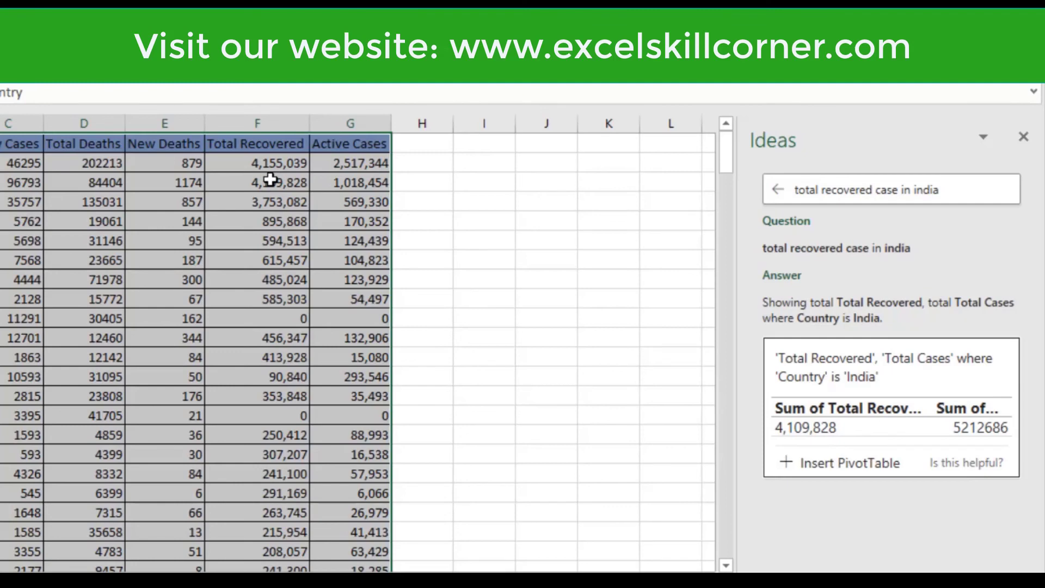
Step: Insert the suggested PivotTable of India's total recovered and total cases, then go back to an empty cell on Sheet1
{"action": "left_click", "coordinate": [810, 475]}
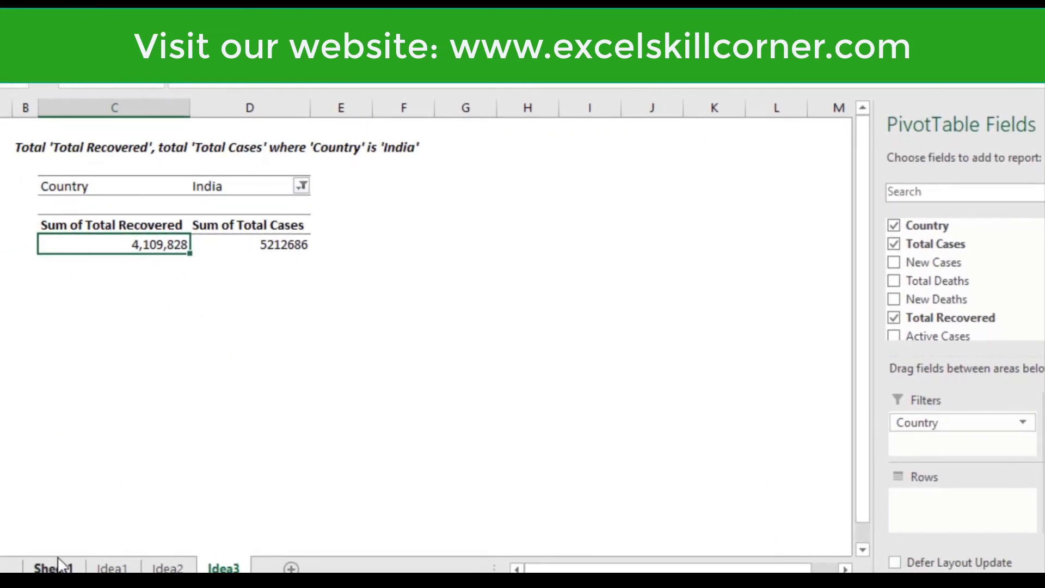
{"action": "left_click", "coordinate": [52, 568]}
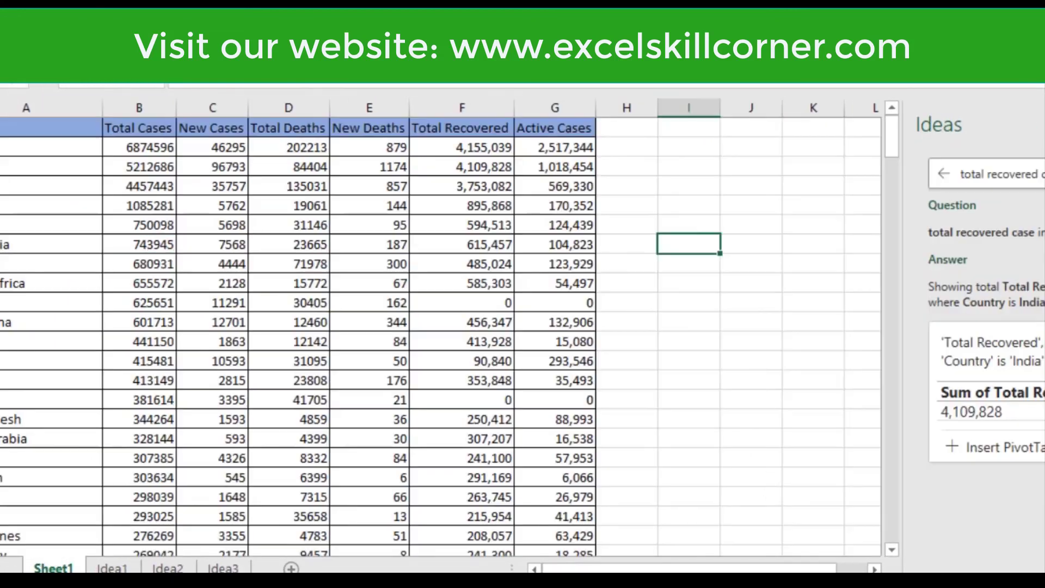
{"action": "left_click", "coordinate": [838, 260]}
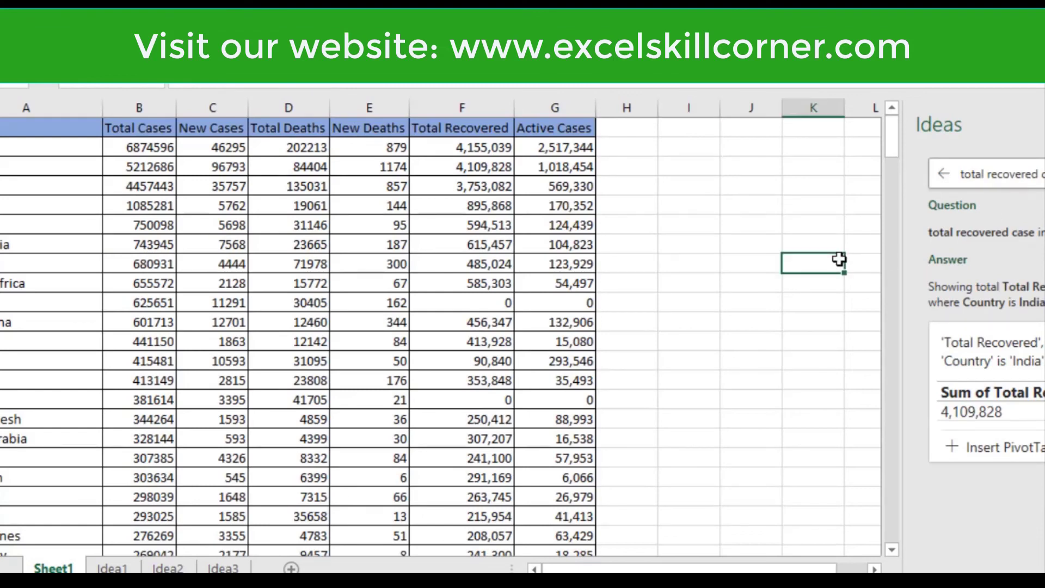